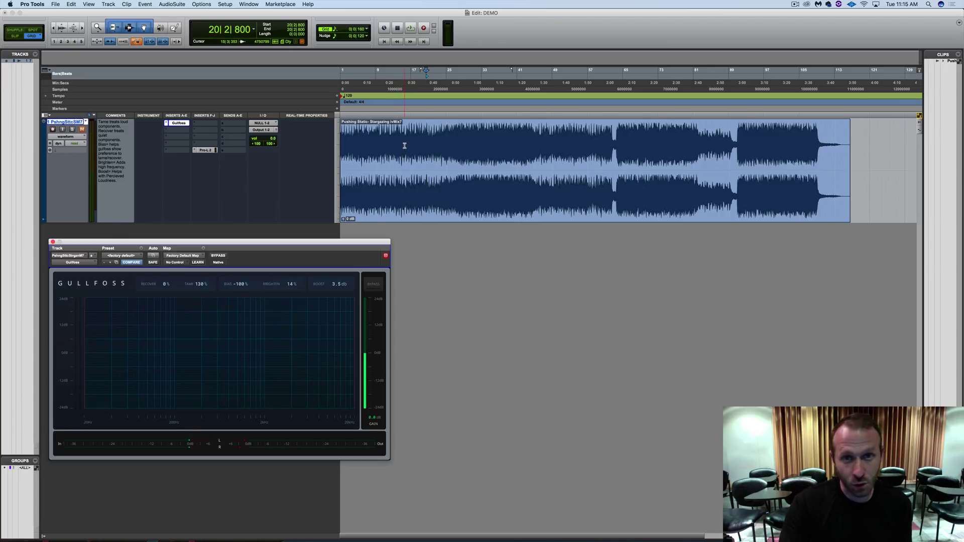
# Play the song from bar 20 and try extreme Gullfoss Tame and Recover amounts, ending with Recover at 84% and Tame at 18%.
pyautogui.click(426, 130)
pyautogui.press('space')
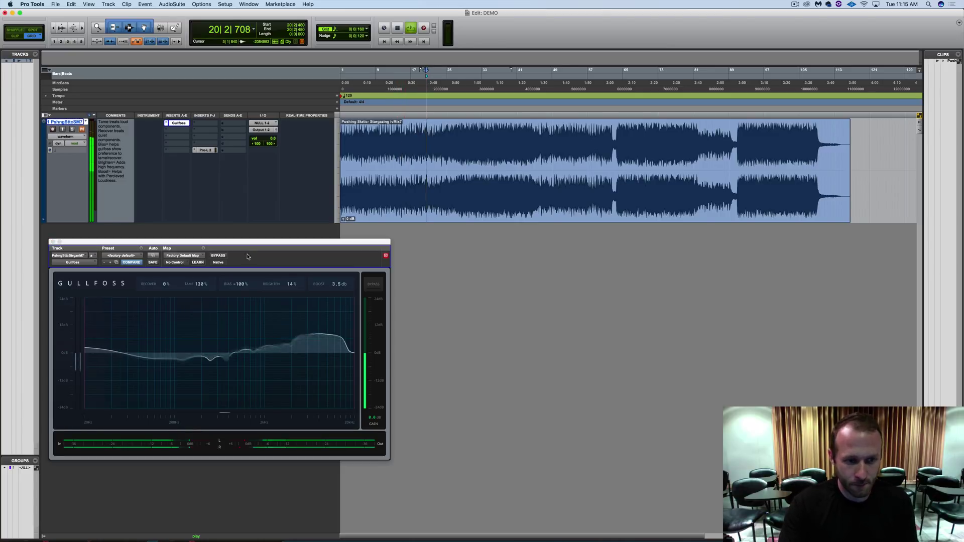
pyautogui.moveTo(198, 284)
pyautogui.mouseDown()
pyautogui.moveTo(198, 349)
pyautogui.moveTo(200, 290)
pyautogui.mouseUp()
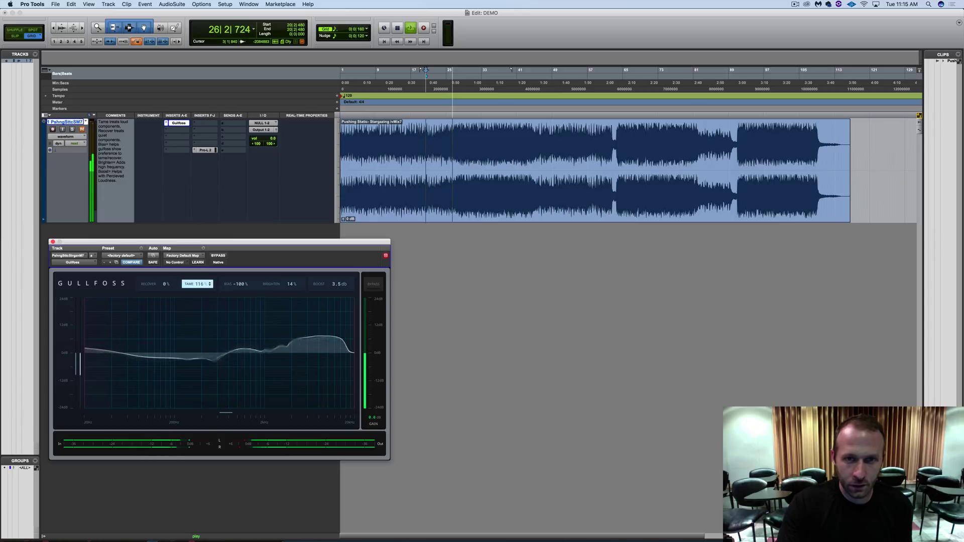
pyautogui.moveTo(199, 290); pyautogui.dragTo(200, 335)
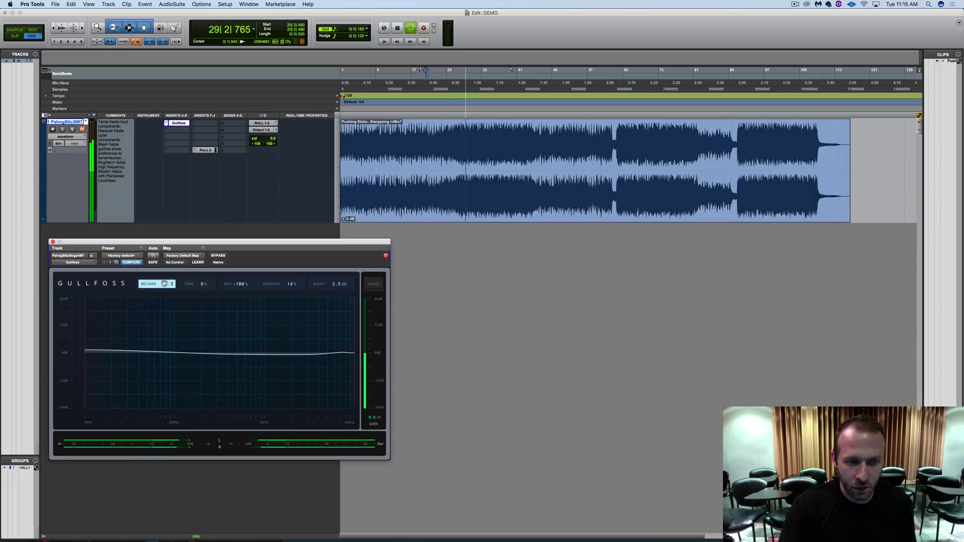
pyautogui.moveTo(163, 283); pyautogui.dragTo(164, 249)
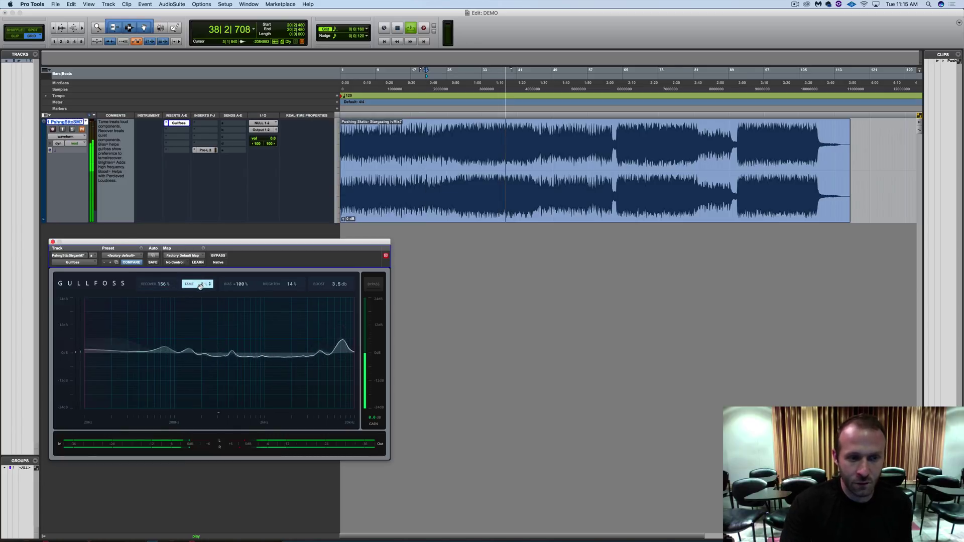
pyautogui.moveTo(200, 286); pyautogui.dragTo(164, 284)
# Audition Gullfoss with Bias at 100% and -100%, raise Brighten to about 56%, and vary the Boost.
pyautogui.moveTo(250, 287); pyautogui.dragTo(251, 287)
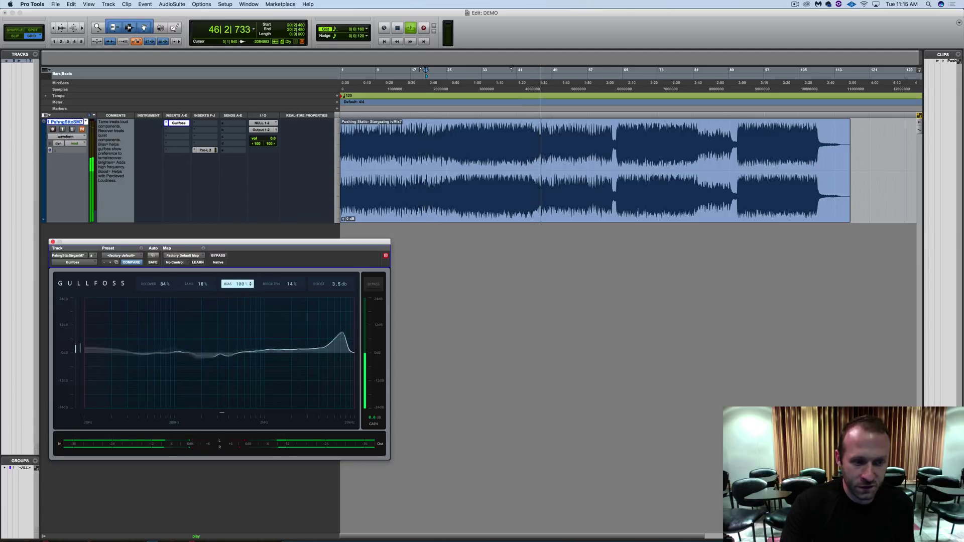
pyautogui.moveTo(251, 283); pyautogui.dragTo(251, 283)
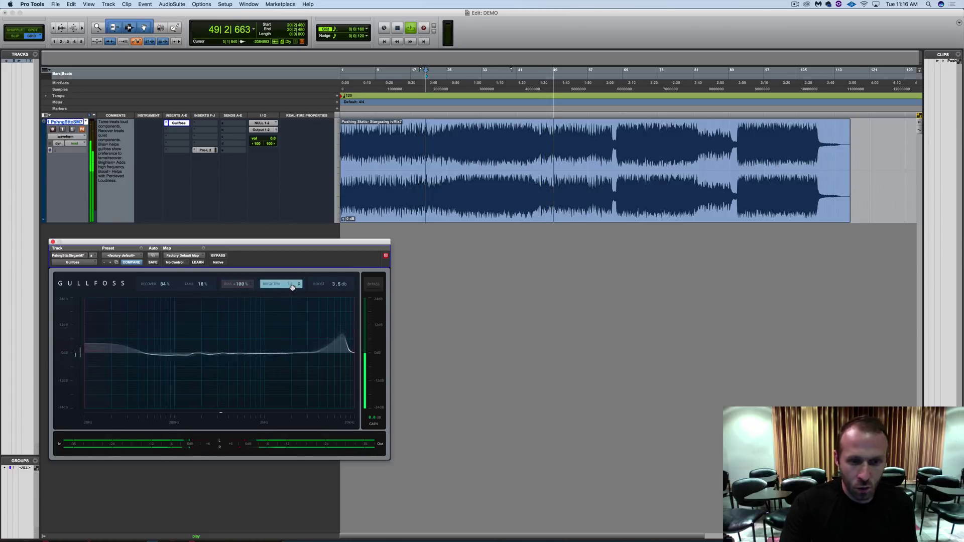
pyautogui.moveTo(292, 287); pyautogui.dragTo(292, 286)
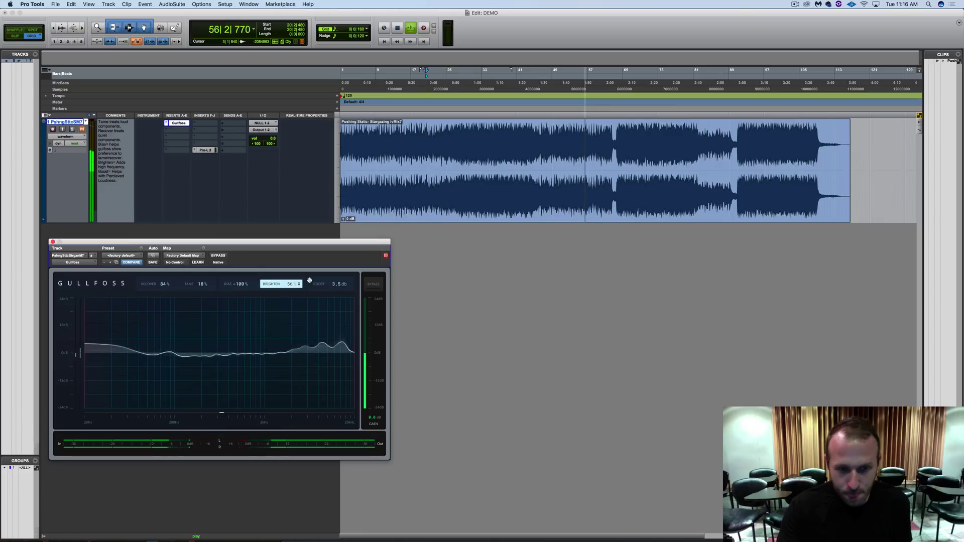
pyautogui.moveTo(332, 284)
pyautogui.mouseDown()
pyautogui.moveTo(334, 256)
pyautogui.moveTo(334, 286)
pyautogui.mouseUp()
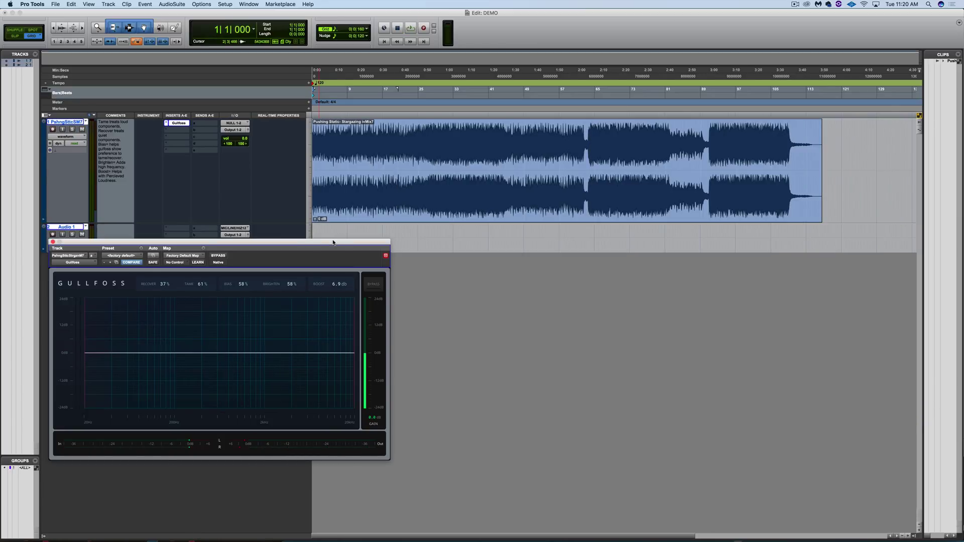
# Reset Gullfoss's Boost, Brighten, Bias, Tame and Recover to 0.
pyautogui.click(335, 284)
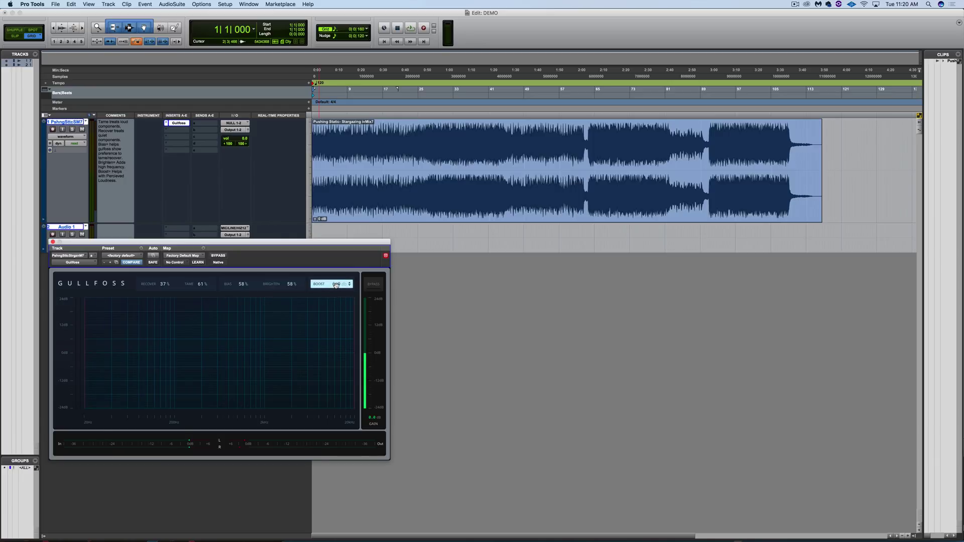
pyautogui.write('0')
pyautogui.press('Return')
pyautogui.click(285, 284)
pyautogui.keyDown('alt'); pyautogui.click(240, 284); pyautogui.keyUp('alt')
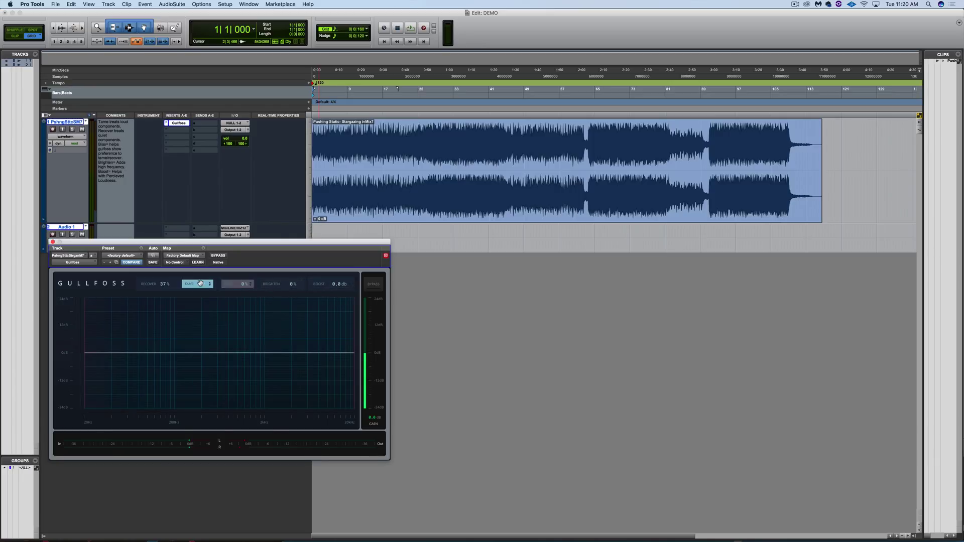
pyautogui.keyDown('alt'); pyautogui.click(198, 284); pyautogui.keyUp('alt')
pyautogui.keyDown('alt'); pyautogui.click(160, 284); pyautogui.keyUp('alt')
pyautogui.write('0')
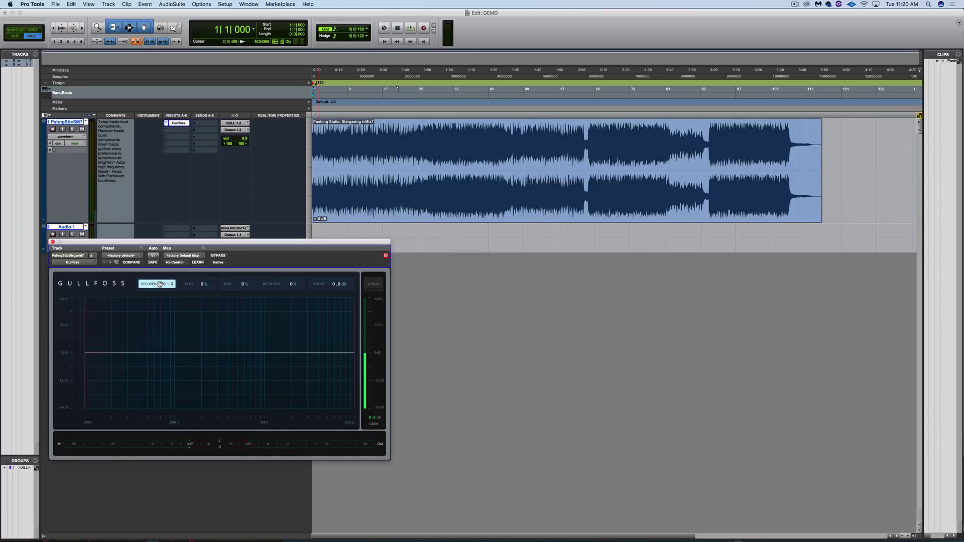
pyautogui.press('Return')
# While the song plays, set Gullfoss to Recover 32%, Tame 36%, Bias 20%, Brighten 5% and Boost 1.4 dB.
pyautogui.press('space')
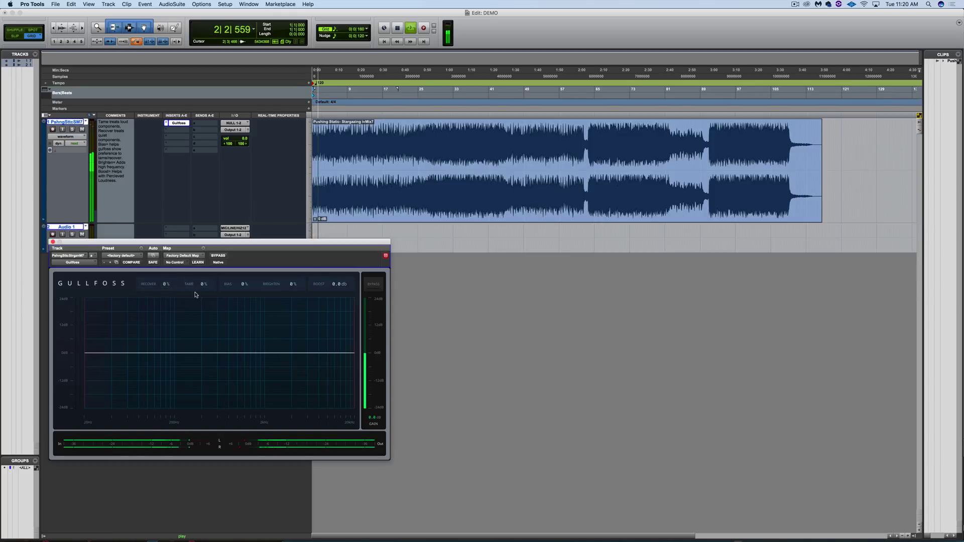
pyautogui.moveTo(167, 286); pyautogui.dragTo(339, 272)
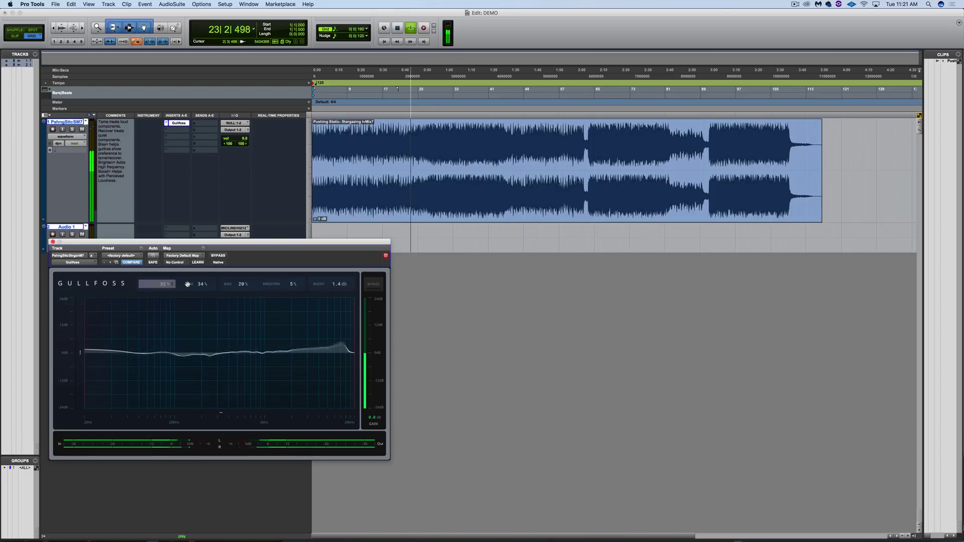
pyautogui.moveTo(201, 284); pyautogui.dragTo(200, 280)
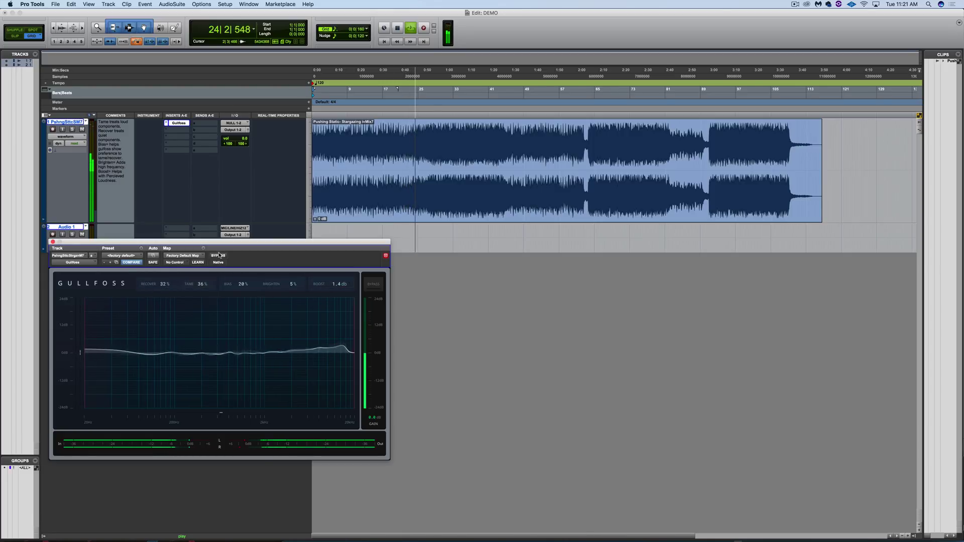
# Compare the playing song with Gullfoss bypassed and active several times, leaving the plug-in active.
pyautogui.click(219, 256)
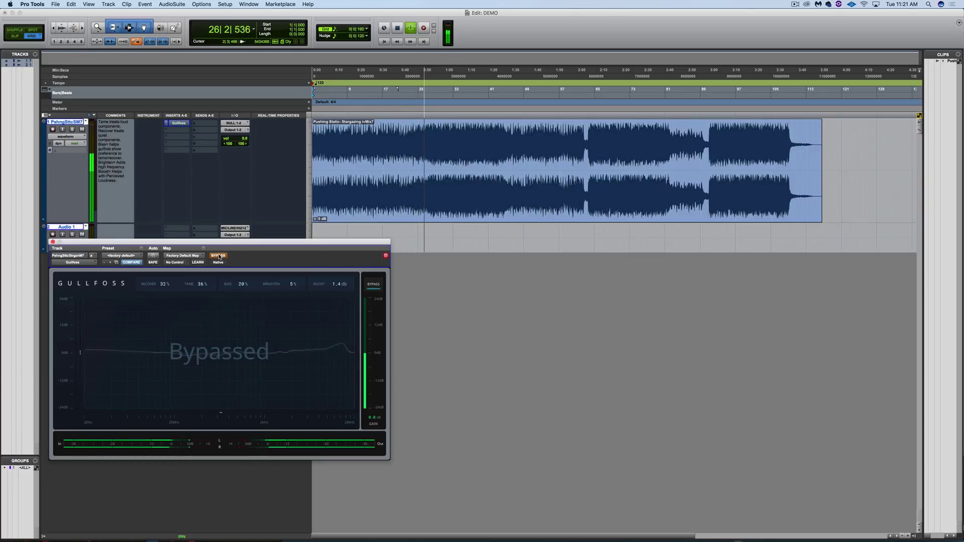
pyautogui.click(219, 257)
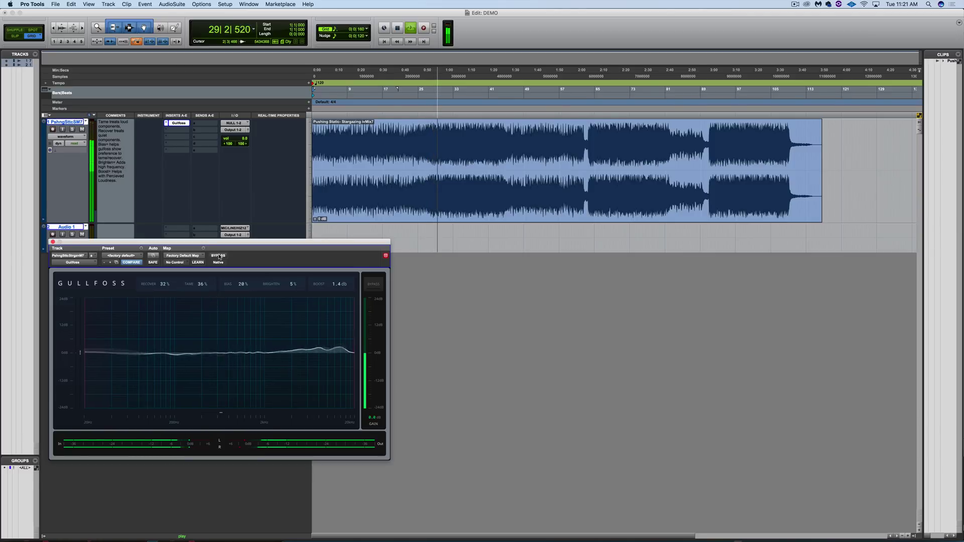
pyautogui.click(219, 257)
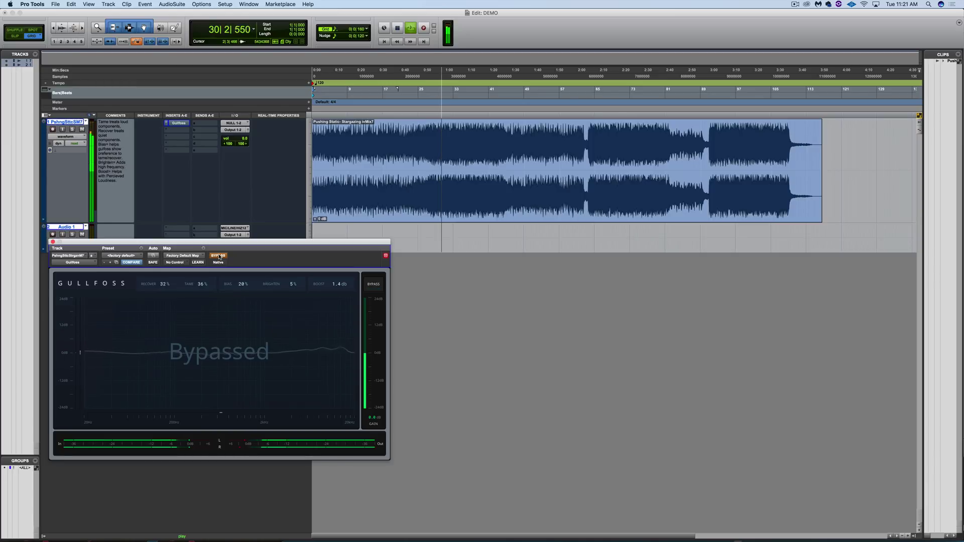
pyautogui.click(219, 257)
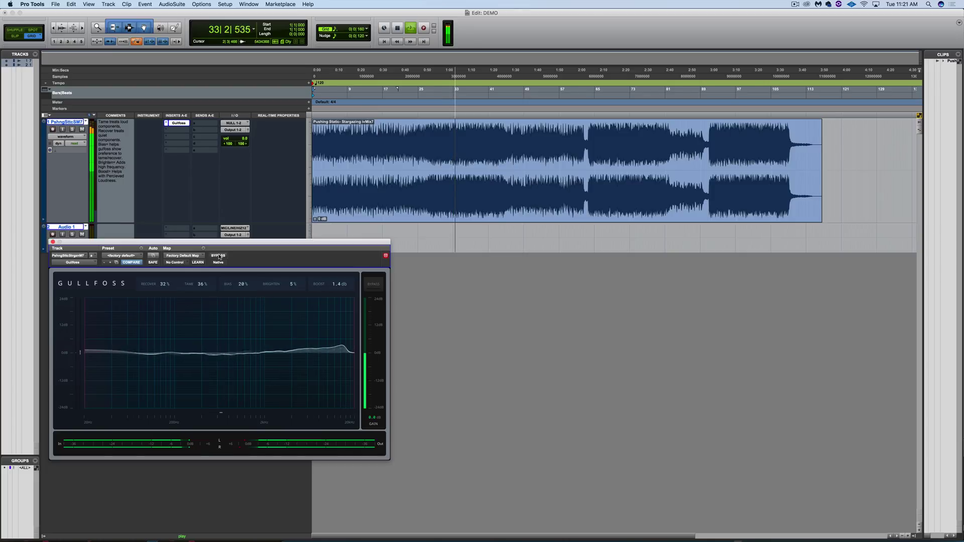
pyautogui.click(219, 256)
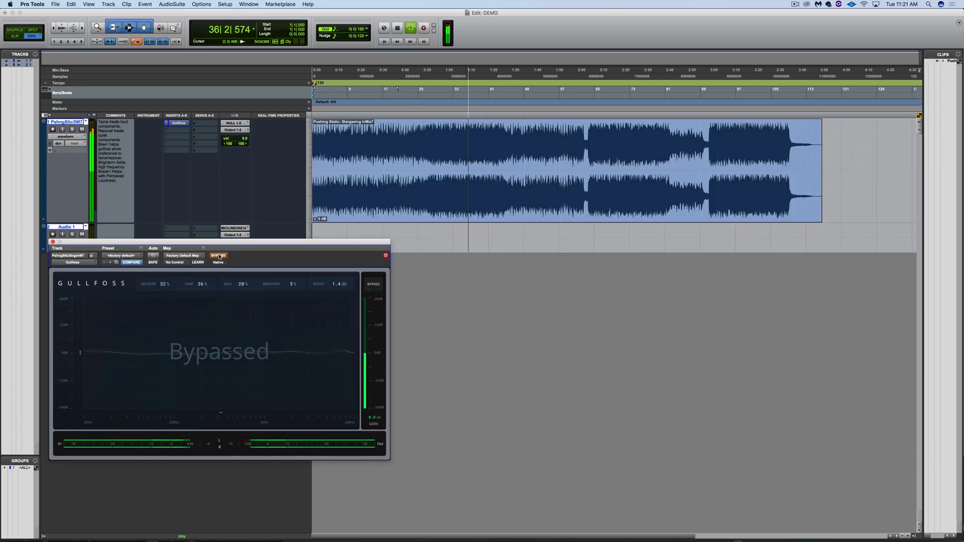
pyautogui.click(219, 257)
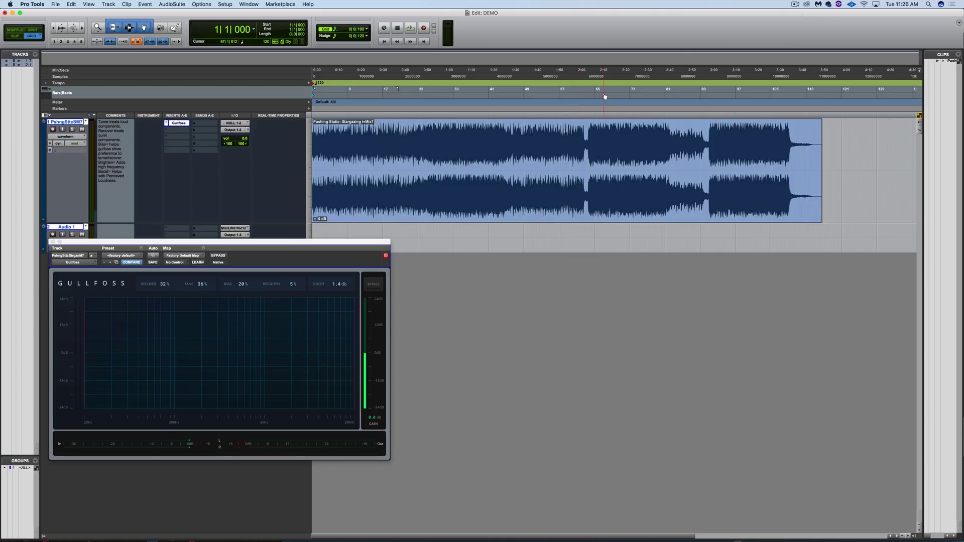
# Play the Miss Polyester mix from bar 6 and compare it with Gullfoss bypassed and active.
pyautogui.click(166, 284)
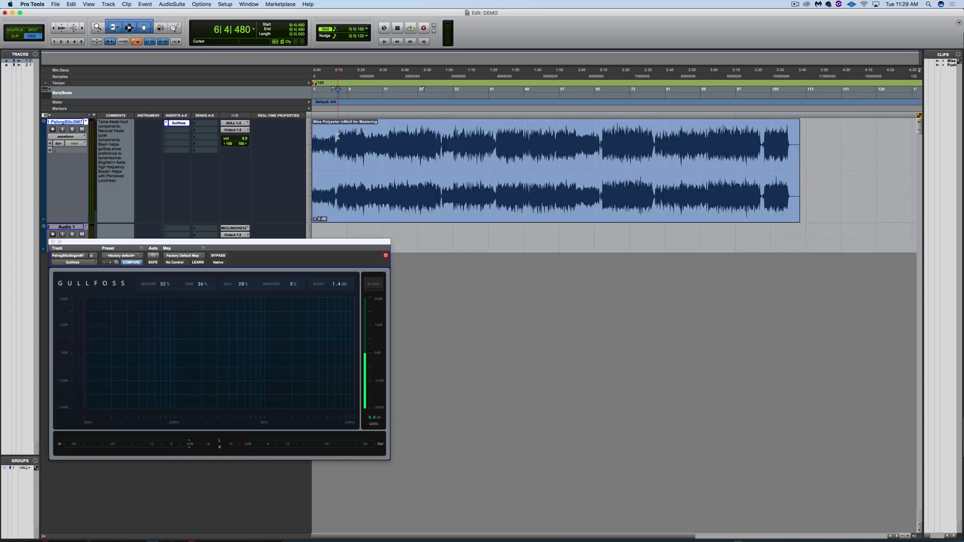
pyautogui.press('space')
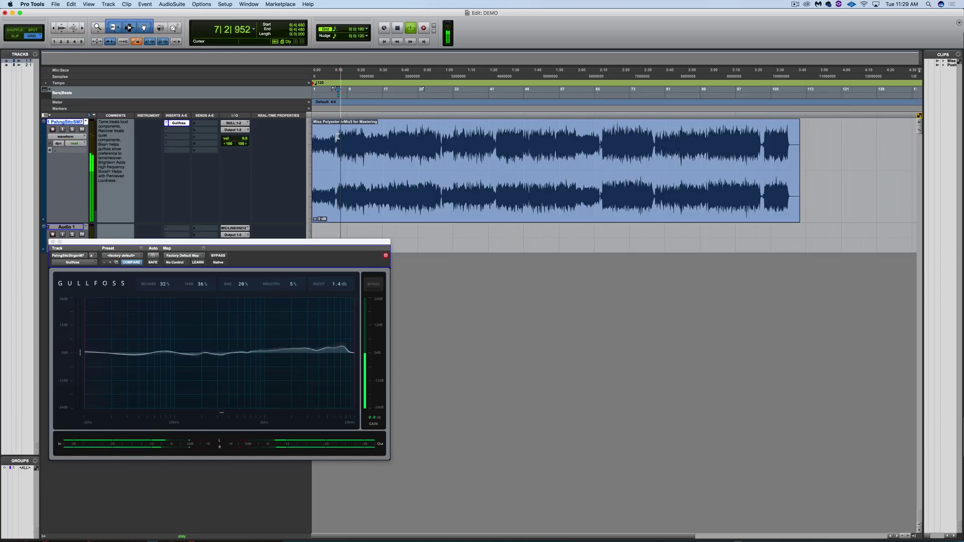
pyautogui.click(215, 256)
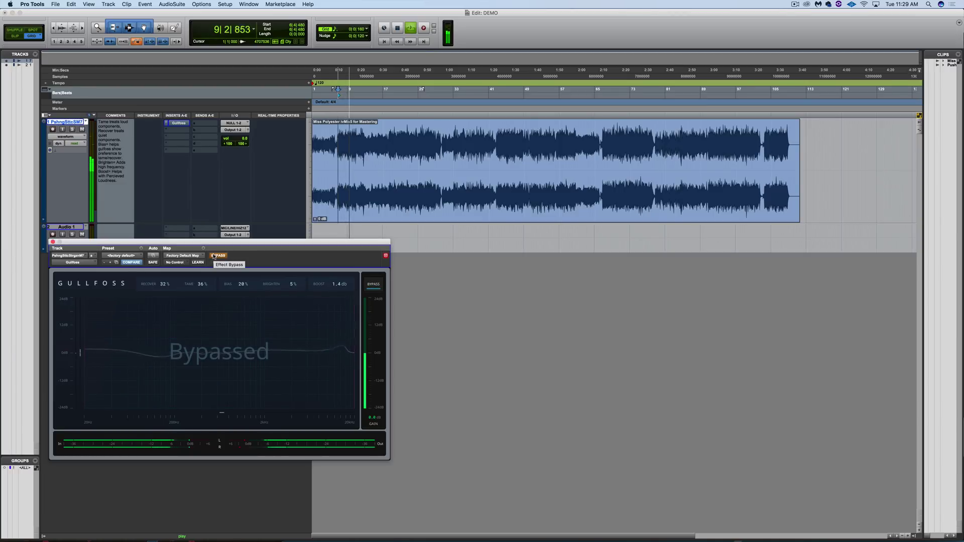
pyautogui.click(215, 256)
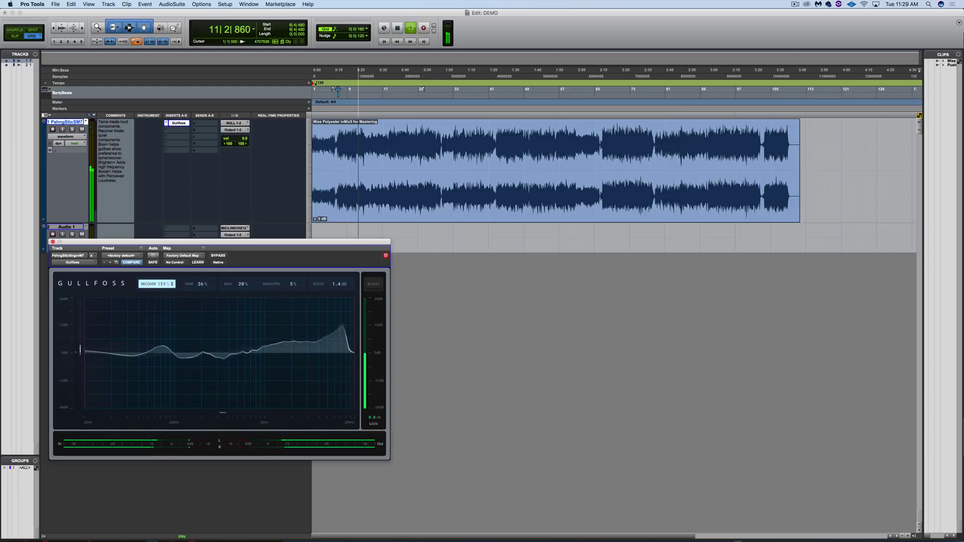
# For the Miss Polyester mix, set Gullfoss to Recover 48%, Tame 23%, Bias 32%, Brighten 26% and Boost 2.4 dB.
pyautogui.moveTo(162, 284); pyautogui.dragTo(162, 361)
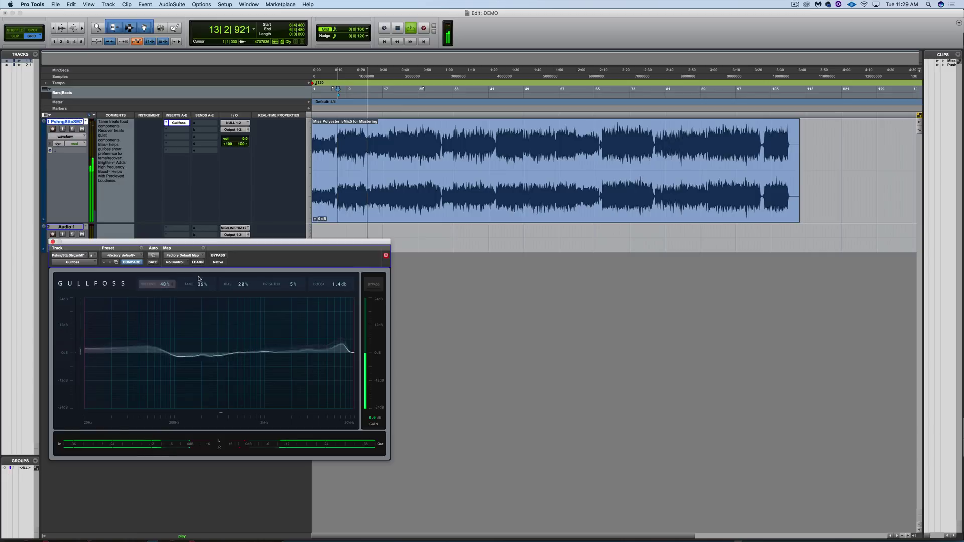
pyautogui.moveTo(200, 284); pyautogui.dragTo(245, 261)
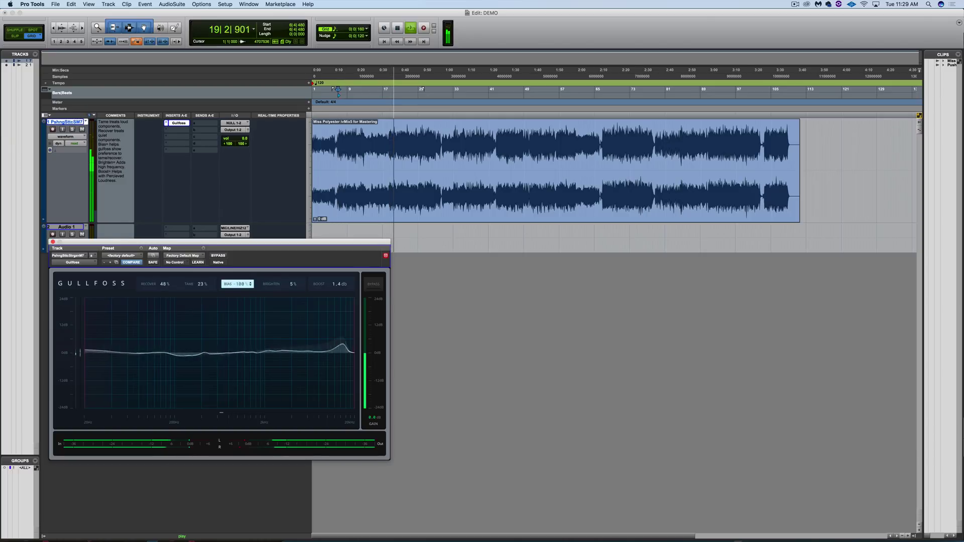
pyautogui.moveTo(245, 285); pyautogui.dragTo(245, 335)
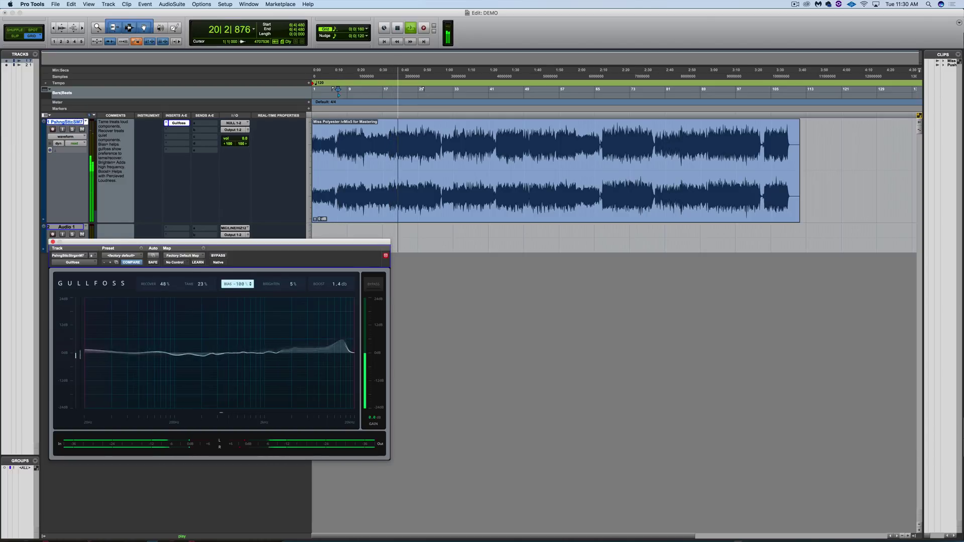
pyautogui.moveTo(244, 284); pyautogui.dragTo(244, 240)
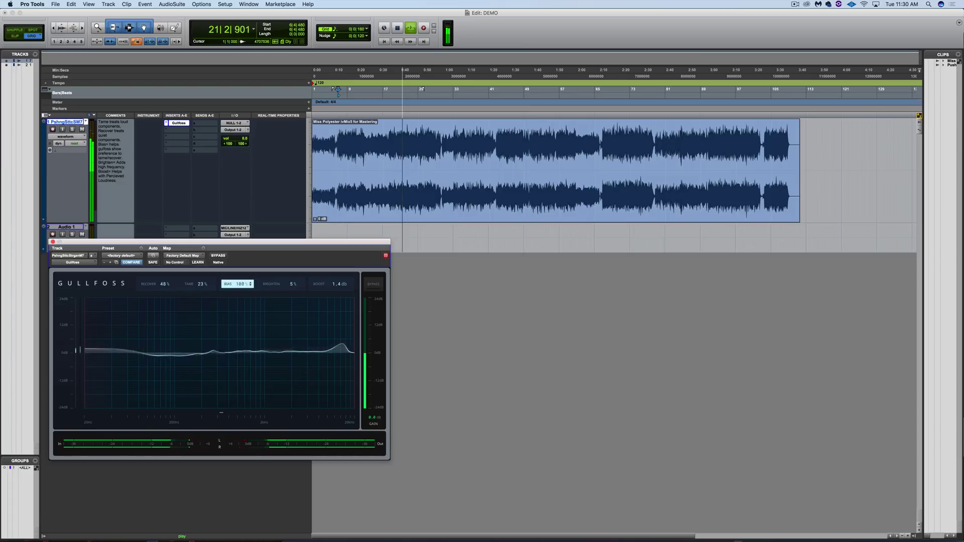
pyautogui.moveTo(244, 284); pyautogui.dragTo(290, 264)
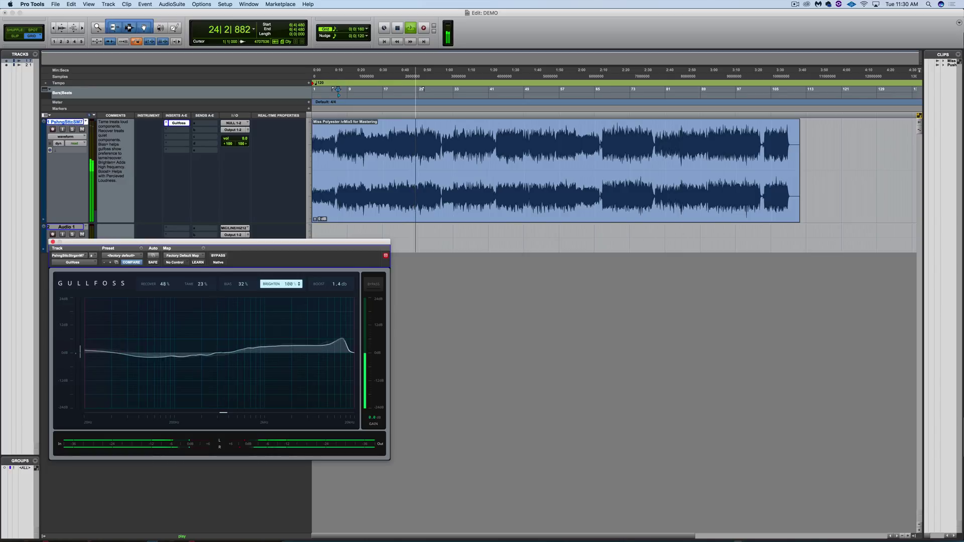
pyautogui.moveTo(290, 284); pyautogui.dragTo(332, 296)
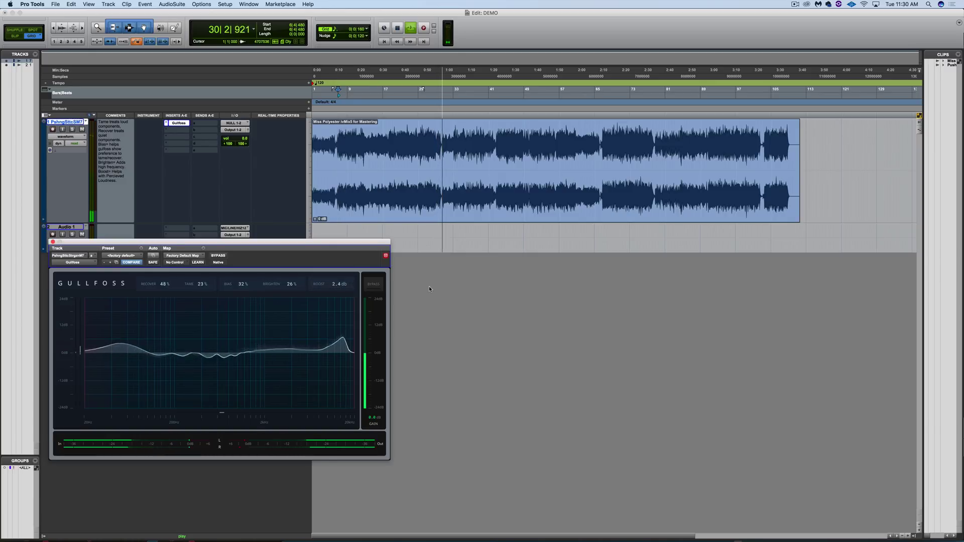